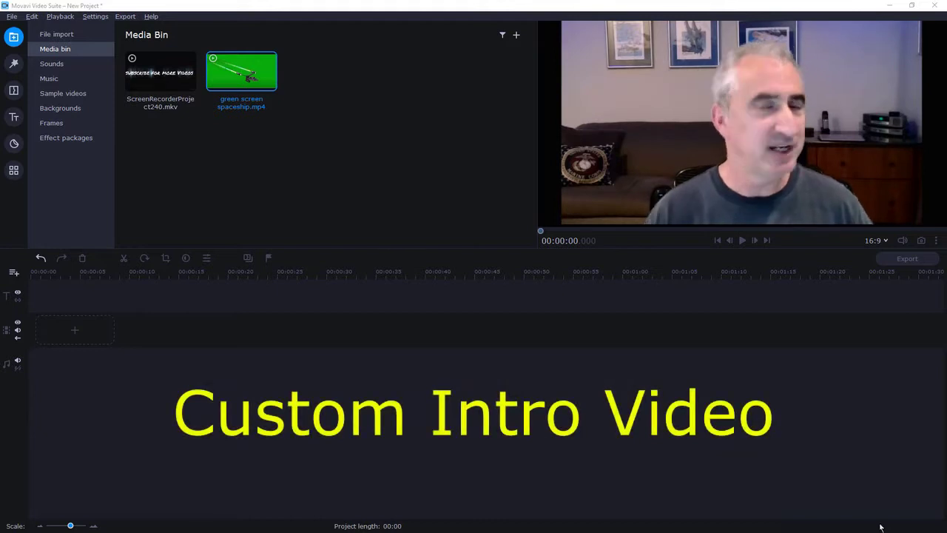
- Place the Outer space intro from Titles > Intro videos at the start of the video track and open it
{"action": "left_click", "coordinate": [13, 117]}
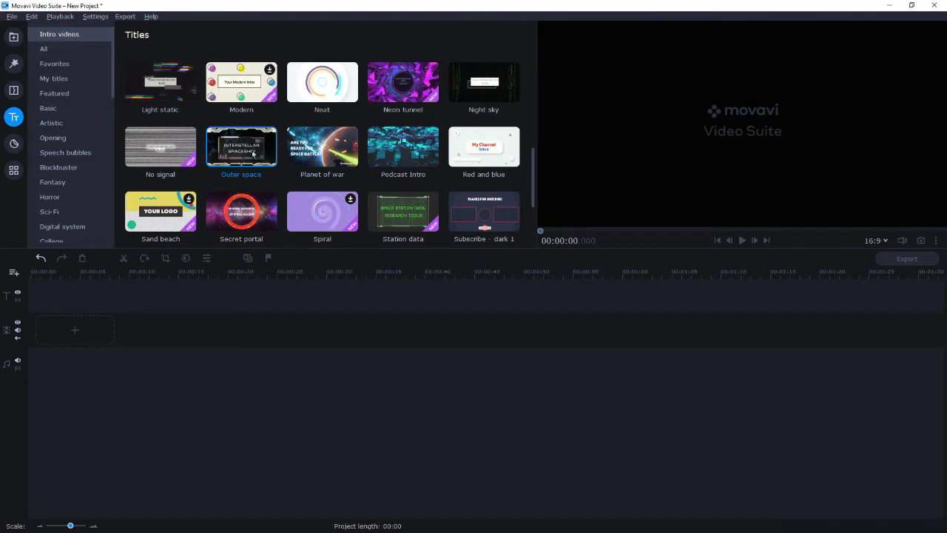
{"action": "left_click", "coordinate": [253, 154]}
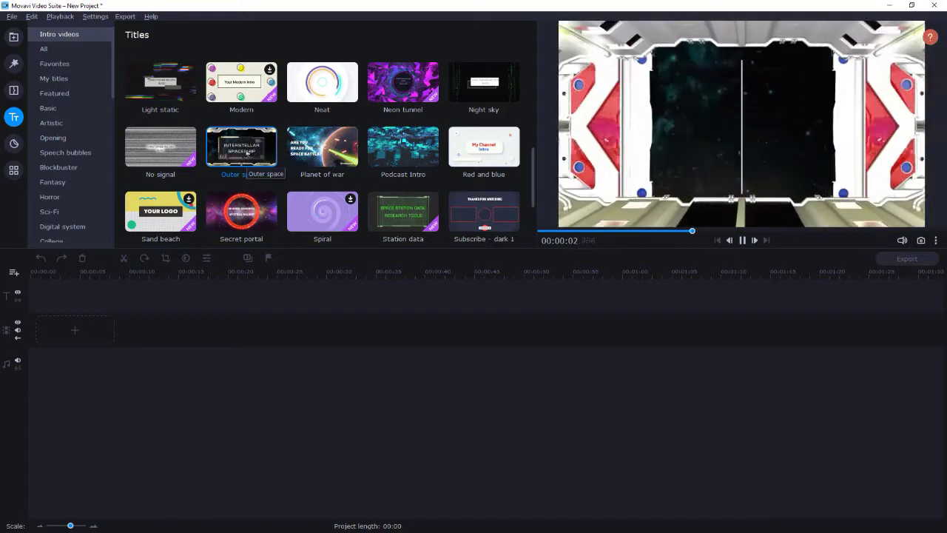
{"action": "left_click_drag", "start_coordinate": [248, 152], "coordinate": [37, 324]}
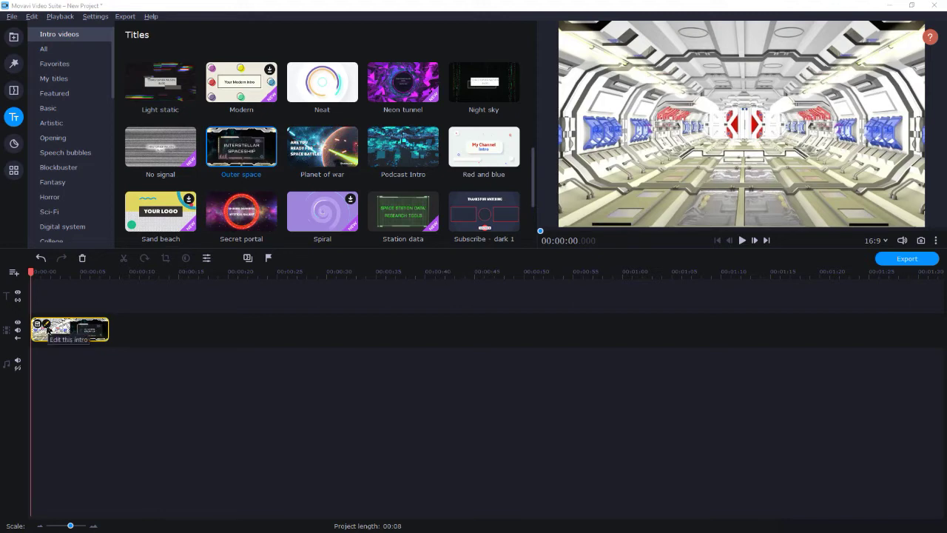
{"action": "left_click", "coordinate": [45, 325]}
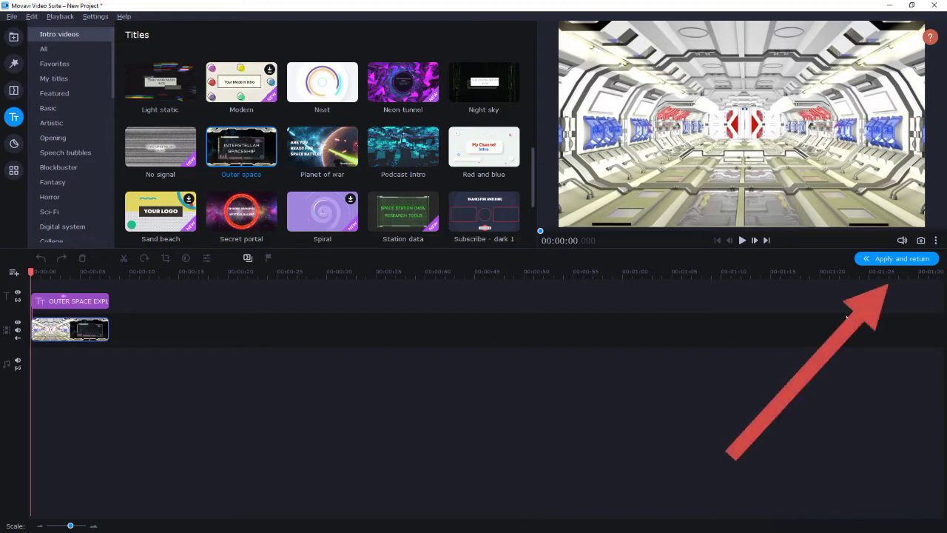
- Change the intro title to 'Outer Rim Adventures' in the Star Jedi Outline font
{"action": "double_click", "coordinate": [84, 302]}
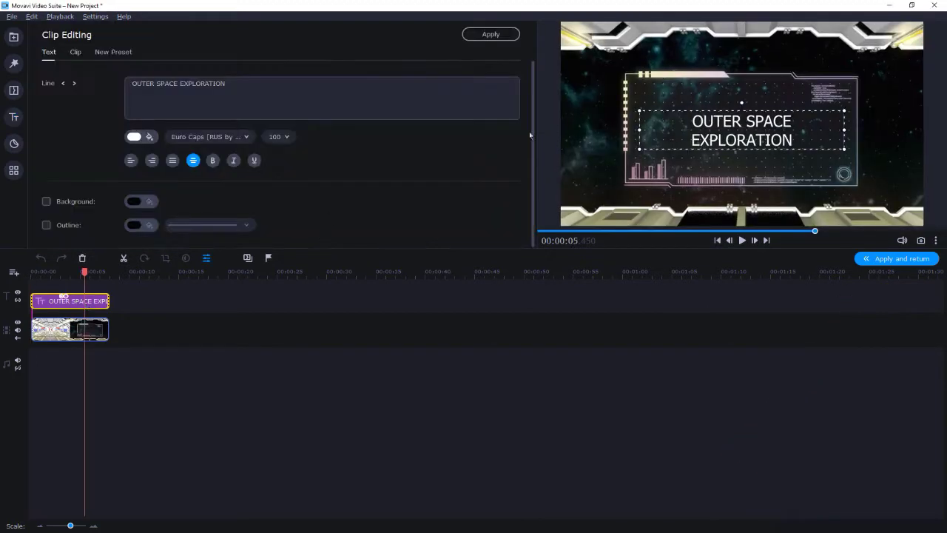
{"action": "left_click", "coordinate": [696, 123]}
{"action": "key", "text": "ctrl+a"}
{"action": "left_click", "coordinate": [245, 137]}
{"action": "scroll", "coordinate": [245, 185], "scroll_direction": "down", "scroll_amount": 5}
{"action": "left_click", "coordinate": [251, 169]}
{"action": "type", "text": "o"}
{"action": "type", "text": " rim"}
{"action": "type", "text": "ures"}
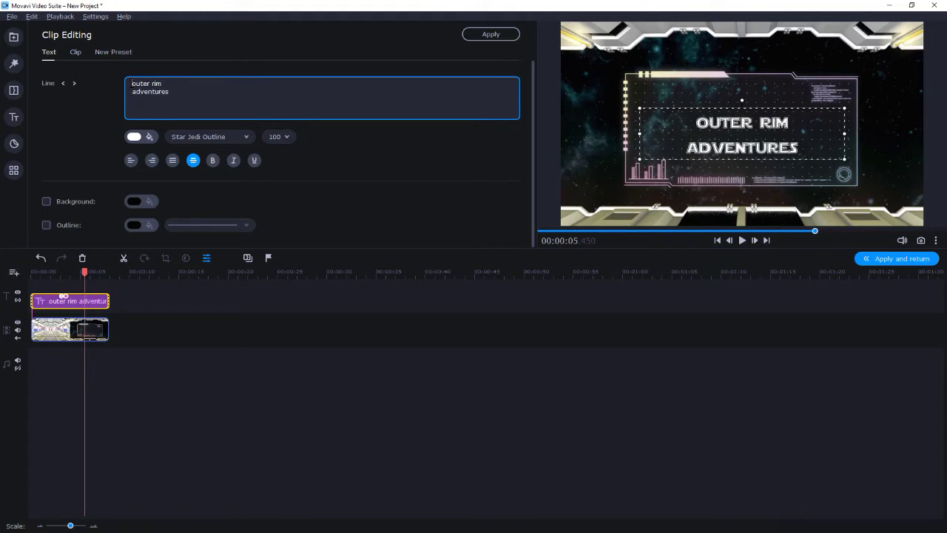
- Make the title text yellow and apply the change
{"action": "left_click", "coordinate": [134, 137]}
{"action": "left_click", "coordinate": [177, 195]}
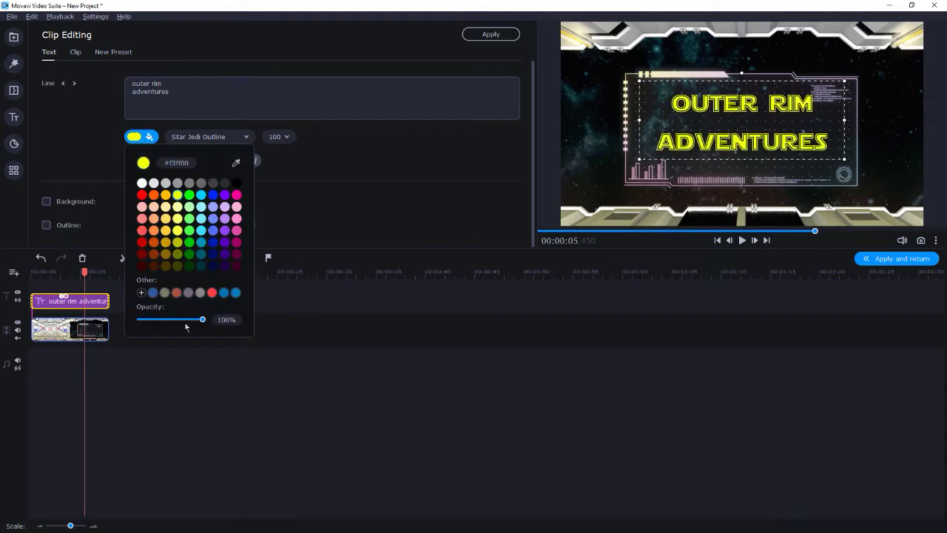
{"action": "left_click", "coordinate": [202, 379]}
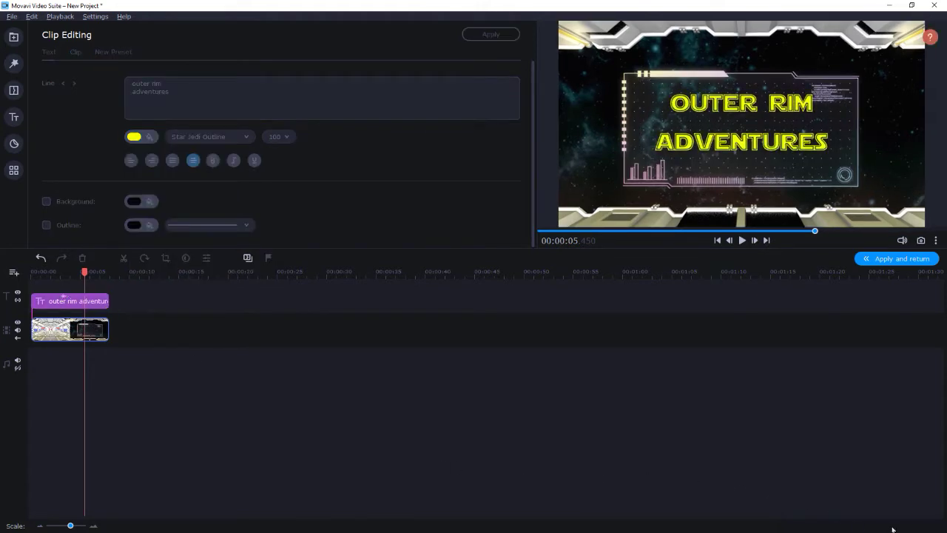
{"action": "left_click", "coordinate": [19, 120]}
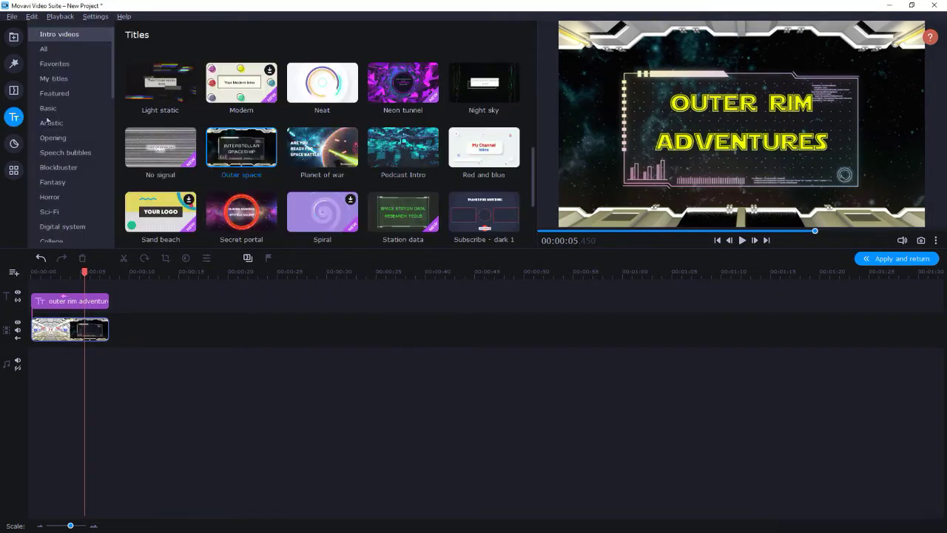
- Add a second copy of the Outer space corridor clip after the intro
{"action": "left_click_drag", "start_coordinate": [249, 137], "coordinate": [140, 326]}
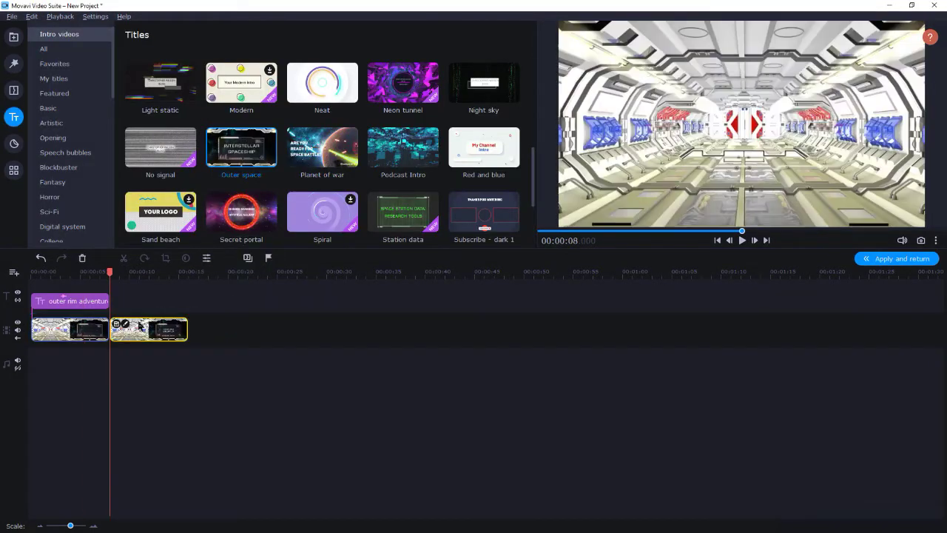
{"action": "key", "text": "ctrl+z"}
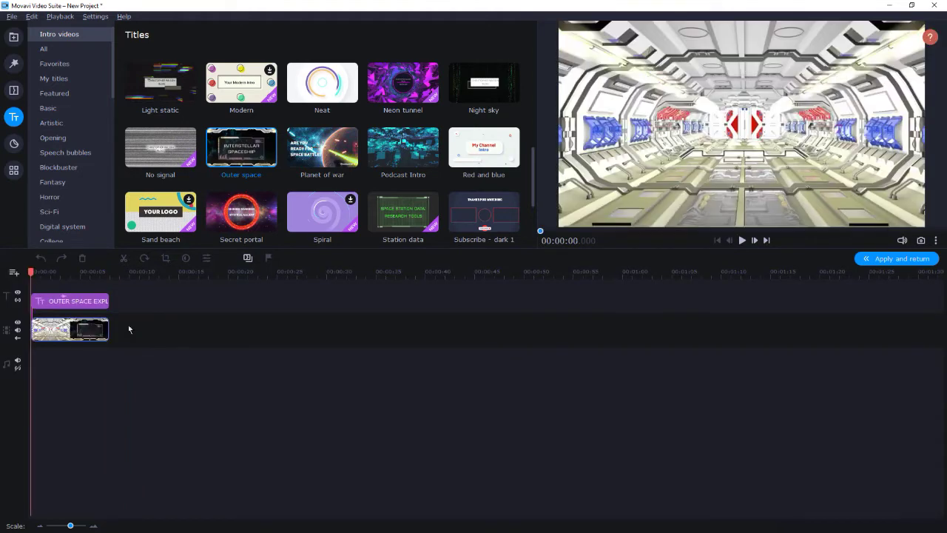
{"action": "left_click", "coordinate": [78, 317]}
{"action": "key", "text": "ctrl+z"}
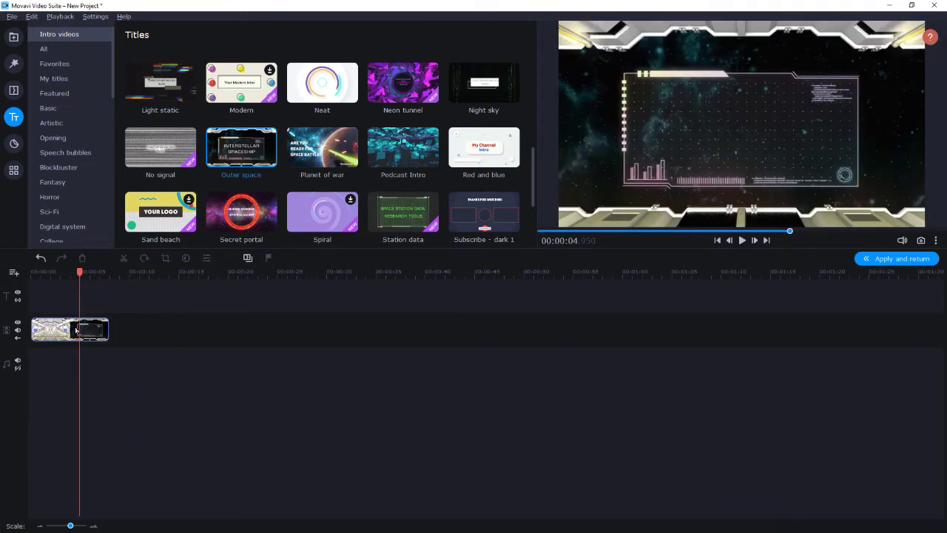
- Set the second corridor clip to play in reverse and apply the intro edits
{"action": "double_click", "coordinate": [72, 329]}
{"action": "left_click", "coordinate": [123, 123]}
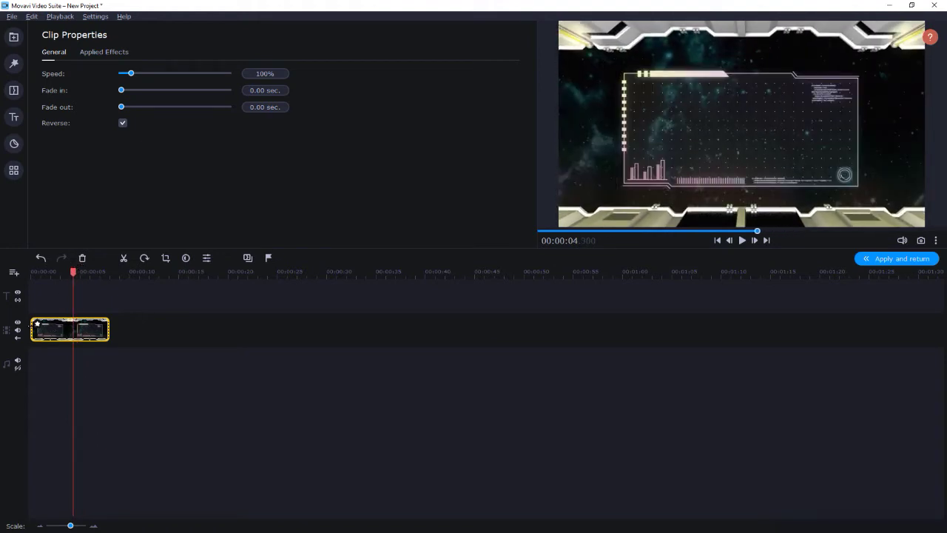
{"action": "left_click", "coordinate": [897, 259]}
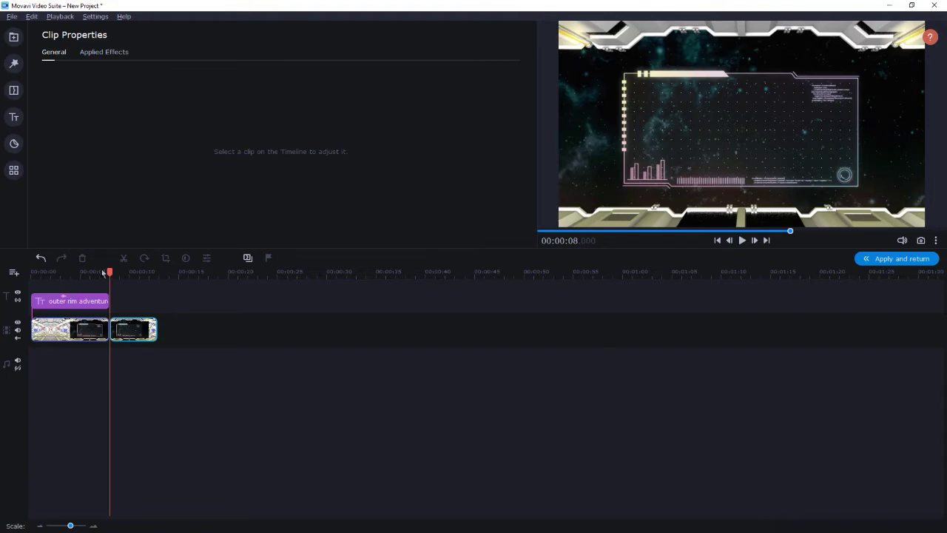
{"action": "double_click", "coordinate": [66, 301]}
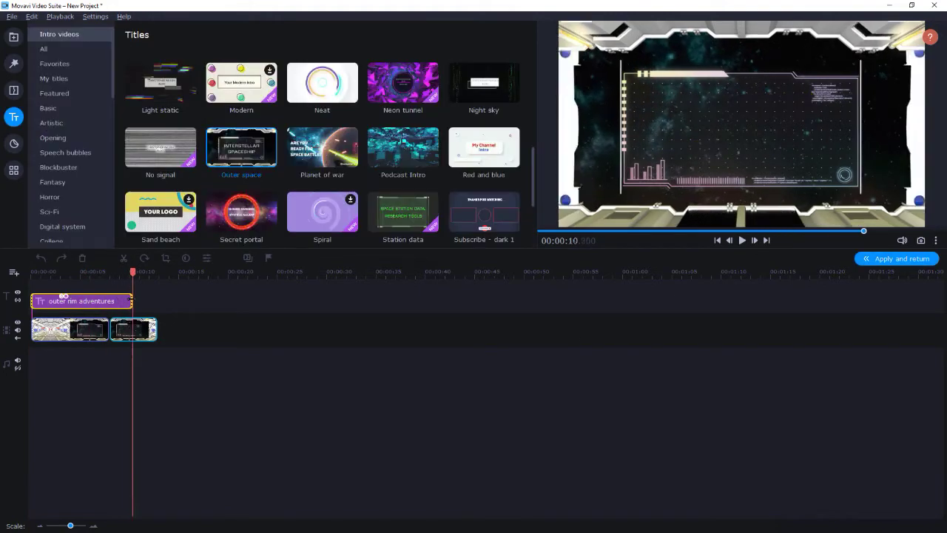
- Trim the title to end at about 9.5 s and give it the Easy Fade out animation
{"action": "left_click_drag", "start_coordinate": [136, 300], "coordinate": [124, 300]}
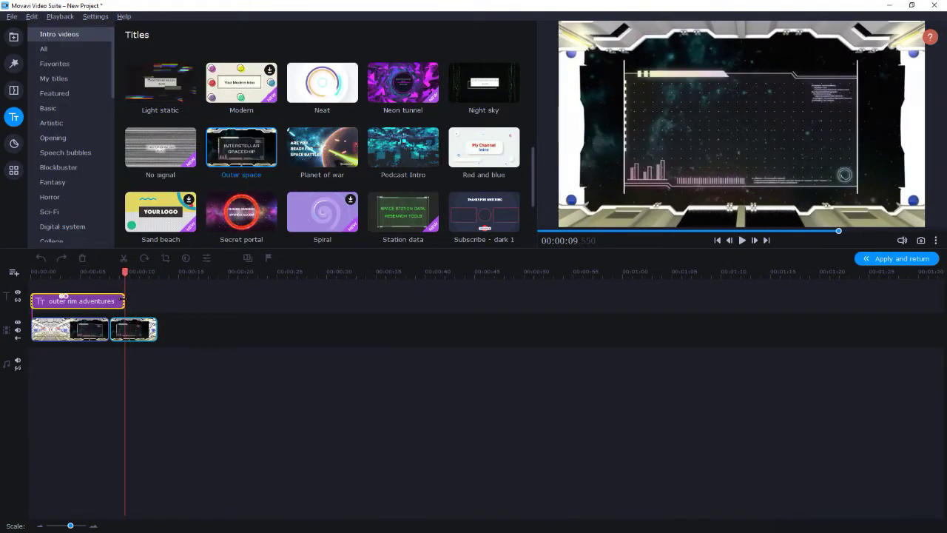
{"action": "left_click", "coordinate": [14, 169]}
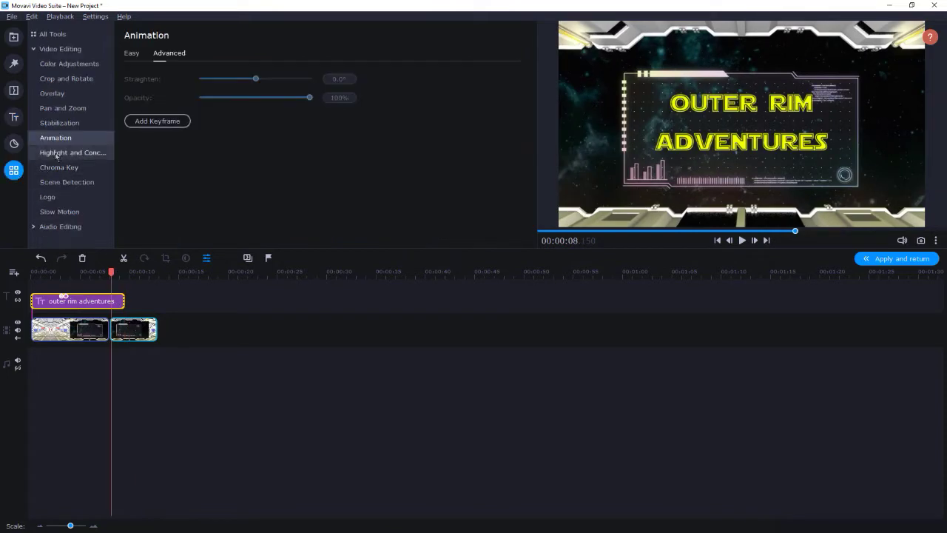
{"action": "left_click", "coordinate": [138, 57]}
{"action": "left_click_drag", "start_coordinate": [159, 199], "coordinate": [111, 301]}
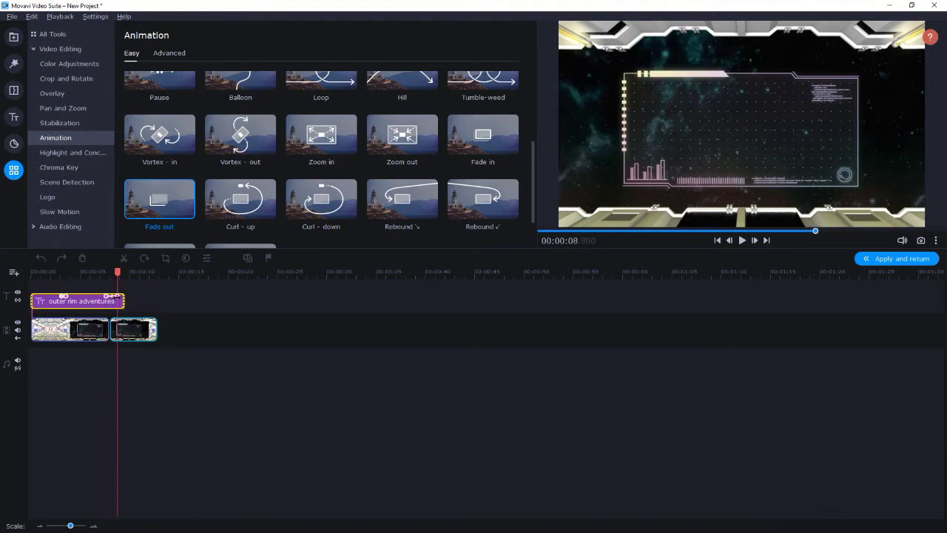
{"action": "left_click", "coordinate": [13, 36]}
- Add the built-in 'Through hardship to the stars' music track to the timeline
{"action": "left_click", "coordinate": [48, 79]}
{"action": "scroll", "coordinate": [304, 185], "scroll_direction": "down", "scroll_amount": 3}
{"action": "scroll", "coordinate": [305, 184], "scroll_direction": "down", "scroll_amount": 5}
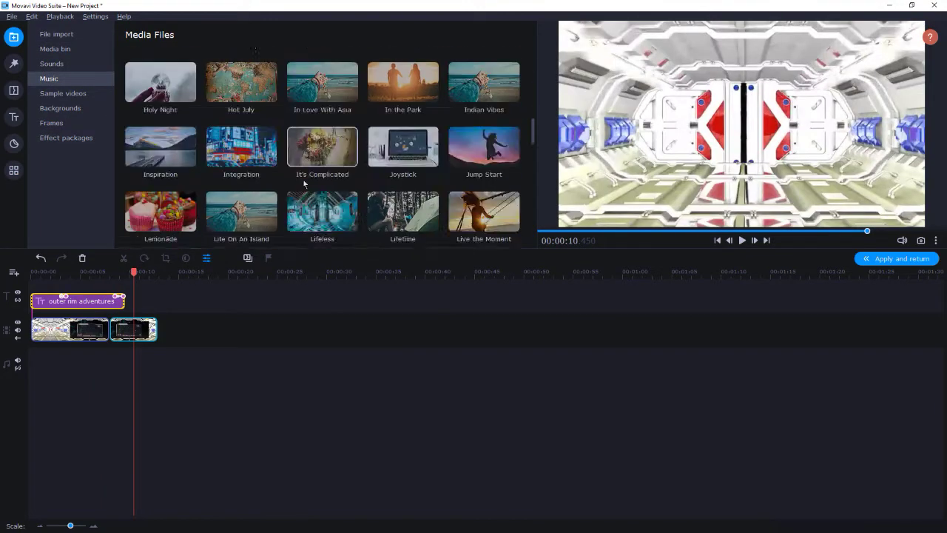
{"action": "scroll", "coordinate": [305, 184], "scroll_direction": "down", "scroll_amount": 5}
{"action": "scroll", "coordinate": [304, 184], "scroll_direction": "down", "scroll_amount": 5}
{"action": "scroll", "coordinate": [304, 184], "scroll_direction": "down", "scroll_amount": 5}
{"action": "mouse_move", "coordinate": [241, 154]}
{"action": "left_mouse_down"}
{"action": "mouse_move", "coordinate": [33, 382]}
{"action": "mouse_move", "coordinate": [518, 367]}
{"action": "mouse_move", "coordinate": [538, 375]}
{"action": "left_mouse_up"}
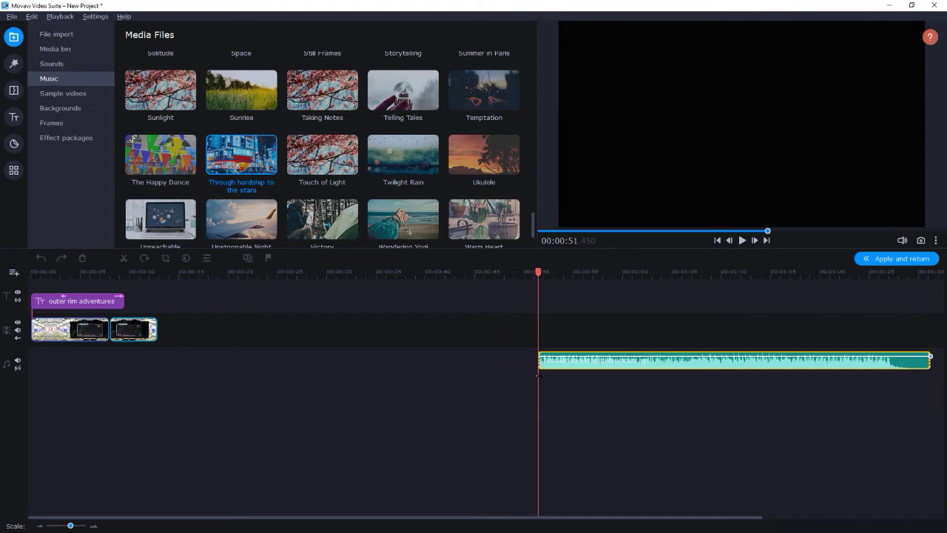
- Move the music to the timeline start, trim it to the video's end, and set 1-second fades
{"action": "left_click_drag", "start_coordinate": [605, 370], "coordinate": [99, 368]}
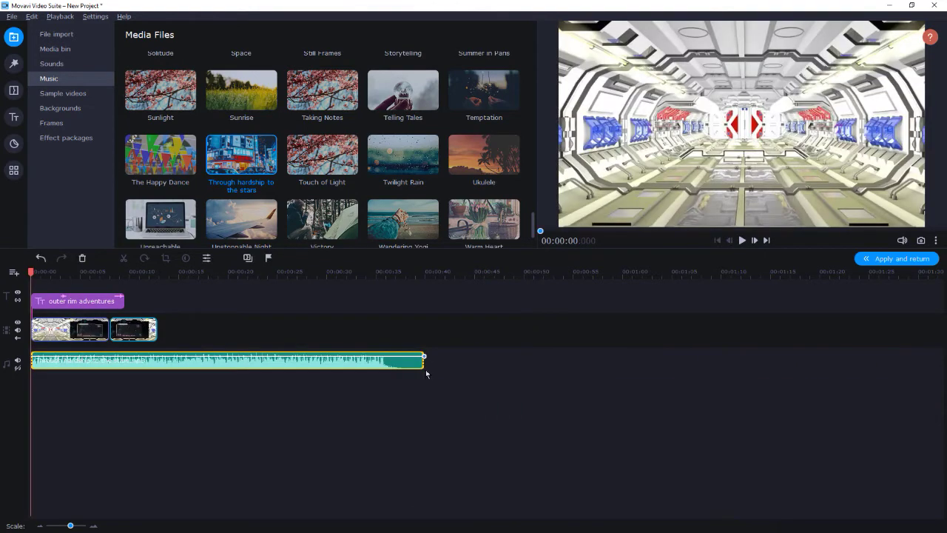
{"action": "left_click_drag", "start_coordinate": [424, 360], "coordinate": [157, 361]}
{"action": "double_click", "coordinate": [133, 361]}
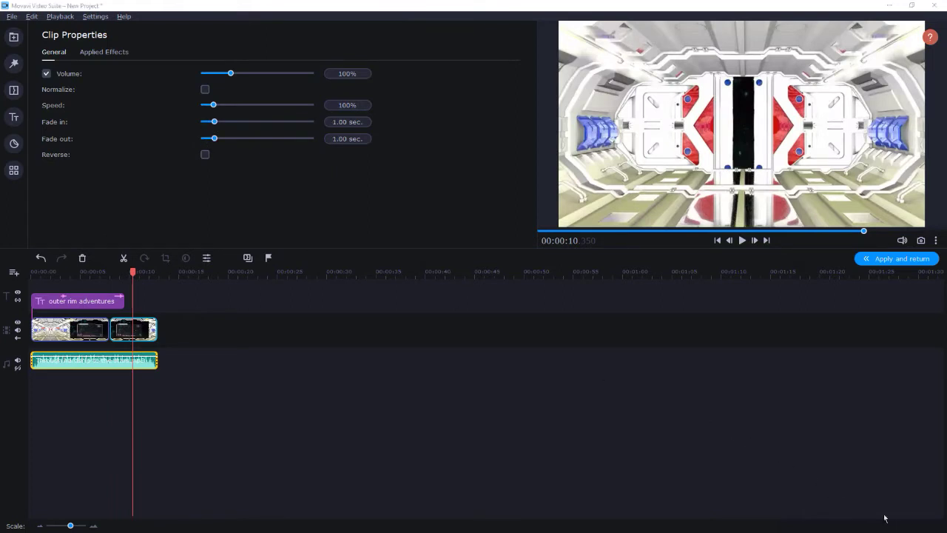
{"action": "left_click", "coordinate": [13, 37]}
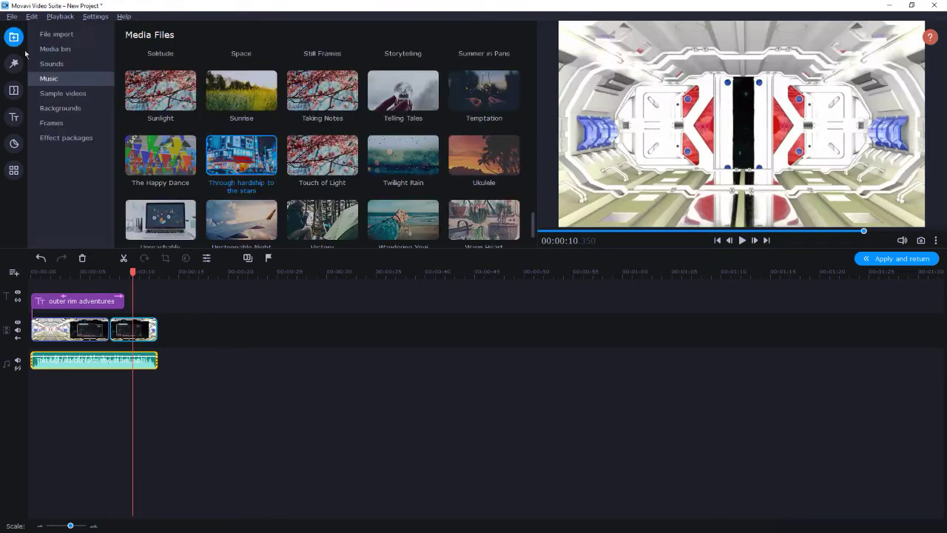
- Add a new video track and place green screen spaceship.mp4 on it above the title
{"action": "left_click", "coordinate": [30, 50]}
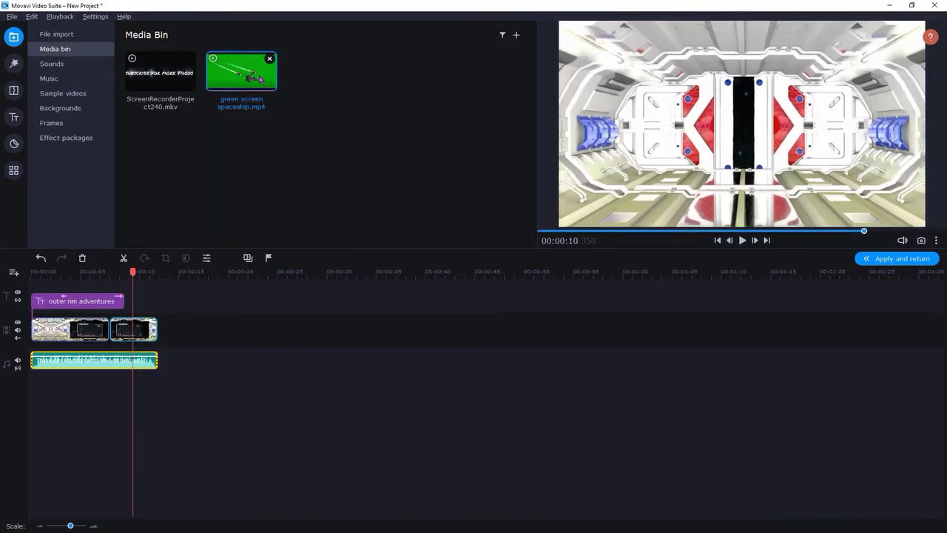
{"action": "left_click", "coordinate": [110, 271]}
{"action": "left_click", "coordinate": [14, 272]}
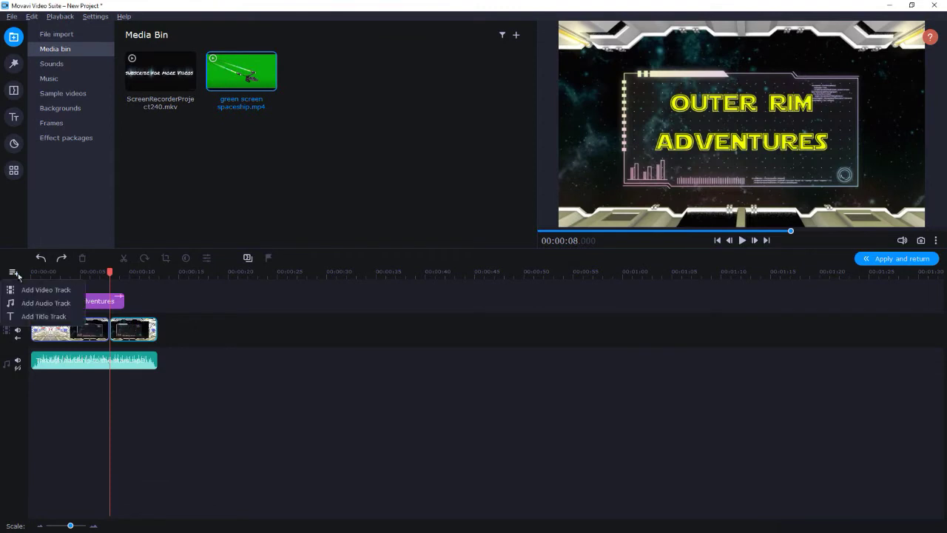
{"action": "left_click", "coordinate": [19, 291]}
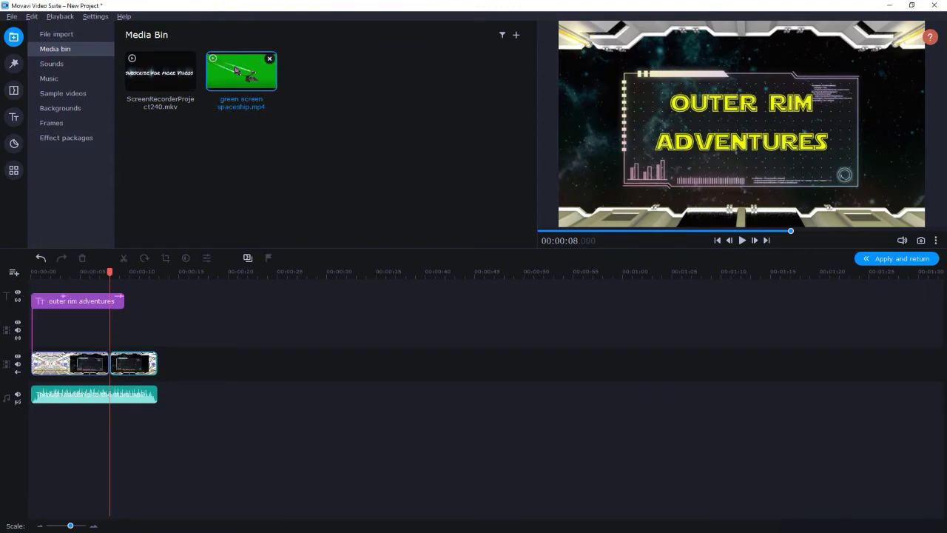
{"action": "left_click_drag", "start_coordinate": [241, 70], "coordinate": [72, 319]}
- Apply Chroma Key to the spaceship clip to remove its green background
{"action": "left_click", "coordinate": [87, 330]}
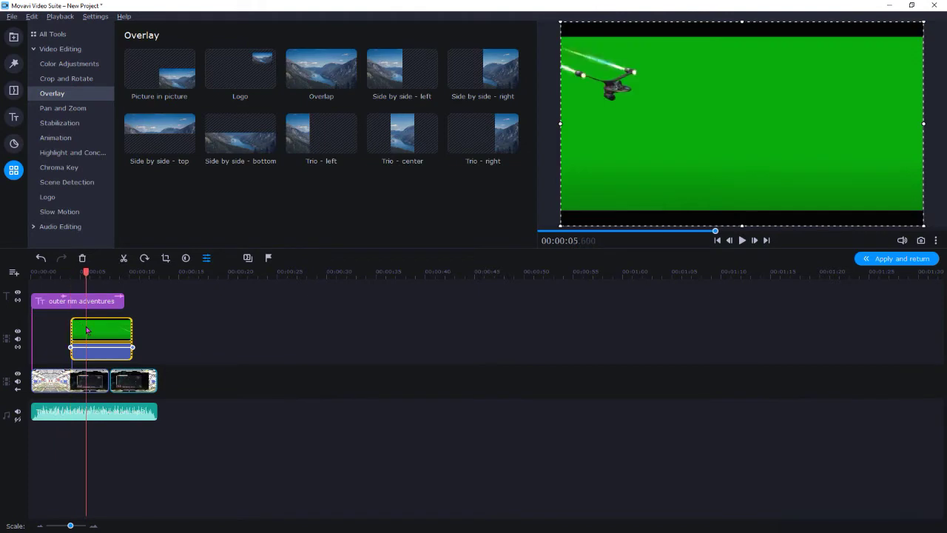
{"action": "left_click", "coordinate": [59, 167]}
{"action": "left_click", "coordinate": [594, 159]}
{"action": "left_click", "coordinate": [166, 258]}
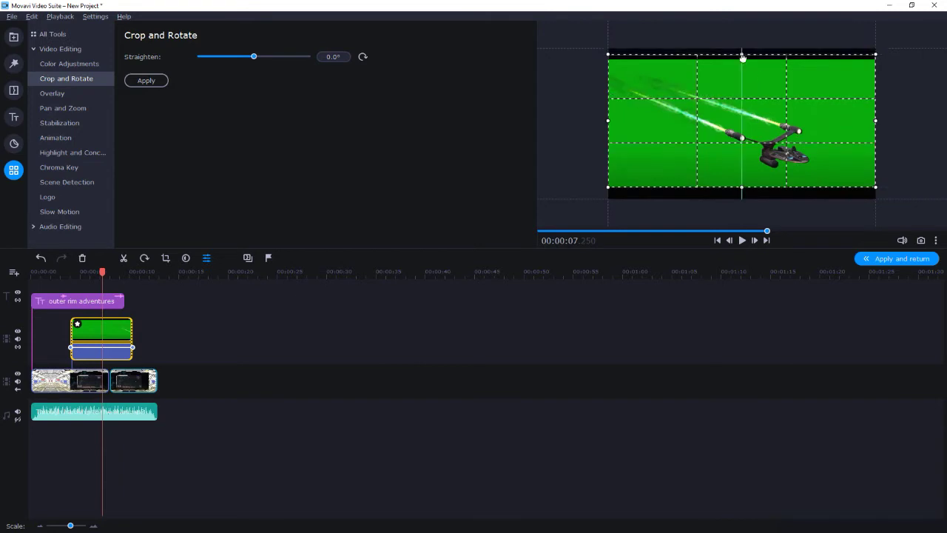
- Keyframe the spaceship to start small at top-left and grow large by the clip's end
{"action": "left_click", "coordinate": [148, 82]}
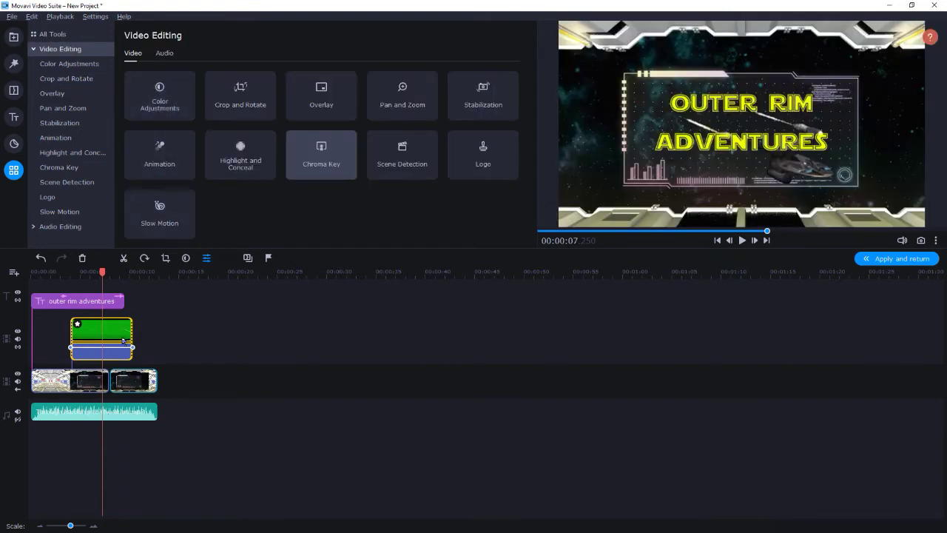
{"action": "left_click", "coordinate": [159, 154]}
{"action": "left_click", "coordinate": [178, 53]}
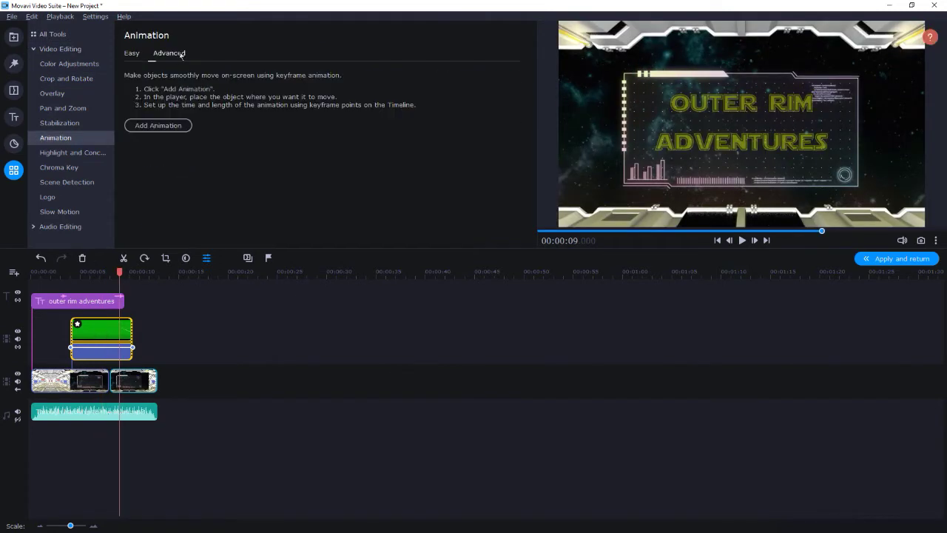
{"action": "left_click", "coordinate": [158, 126]}
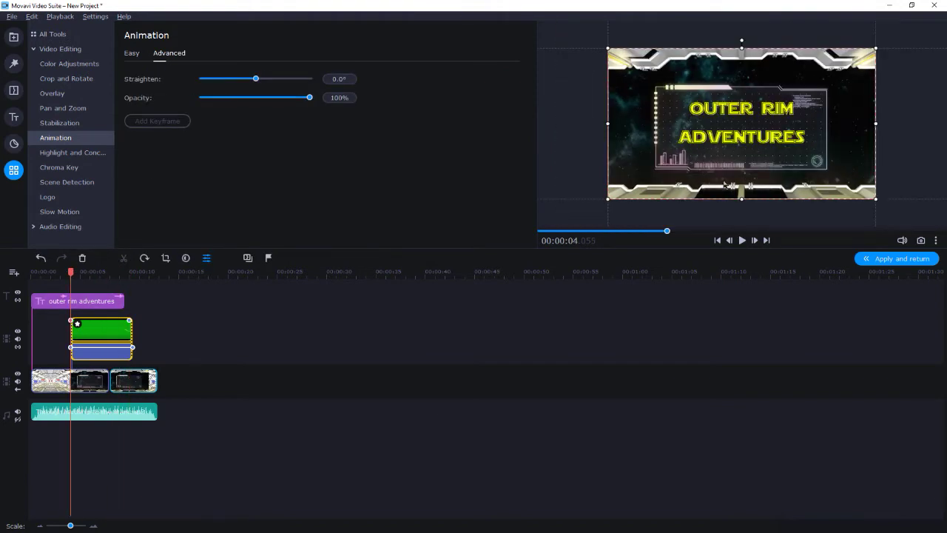
{"action": "left_click_drag", "start_coordinate": [775, 48], "coordinate": [741, 68]}
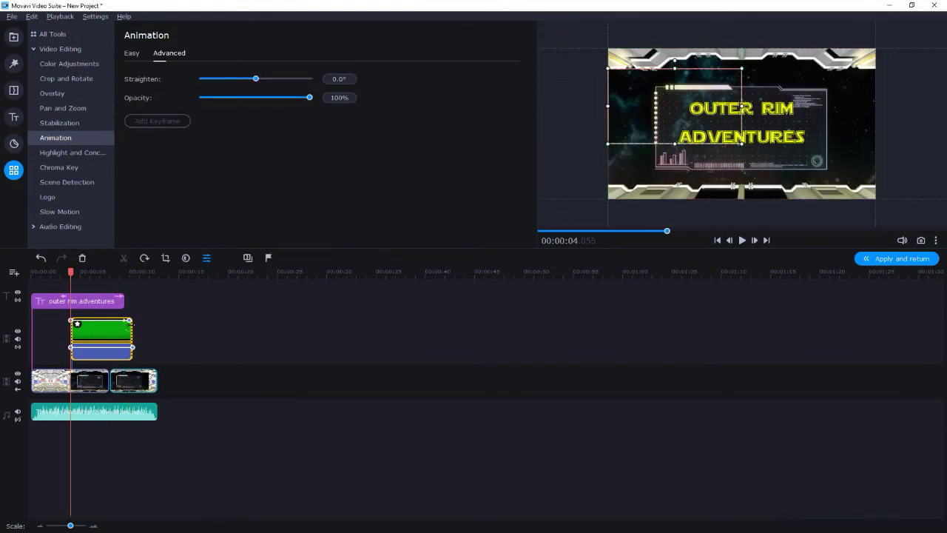
{"action": "left_click", "coordinate": [130, 322]}
{"action": "left_click_drag", "start_coordinate": [876, 198], "coordinate": [925, 235]}
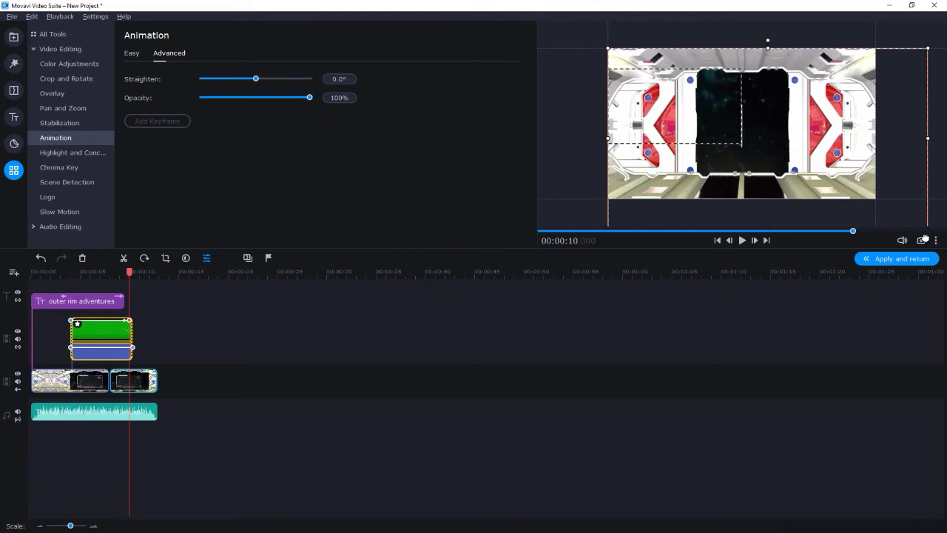
- Preview the spaceship's flight and set the clip speed to 130%
{"action": "left_click", "coordinate": [133, 321]}
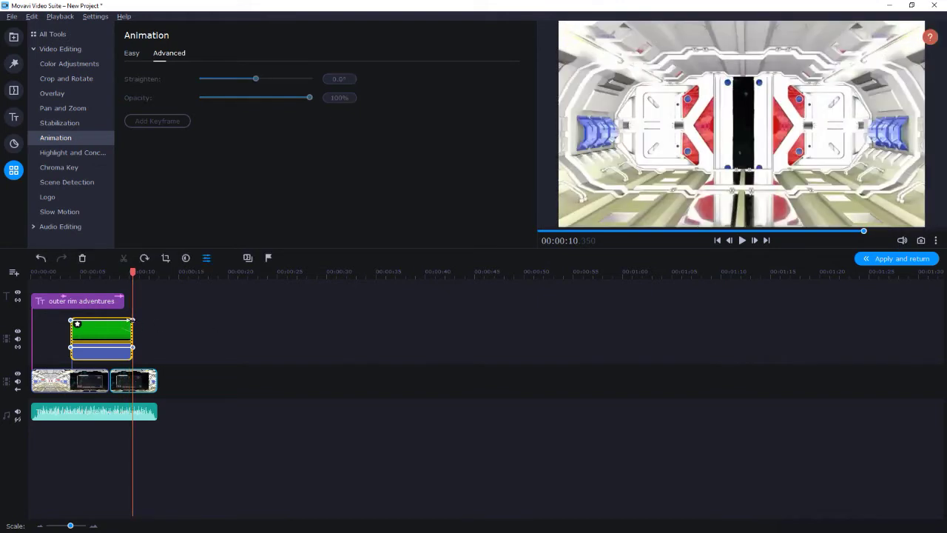
{"action": "left_click", "coordinate": [119, 335]}
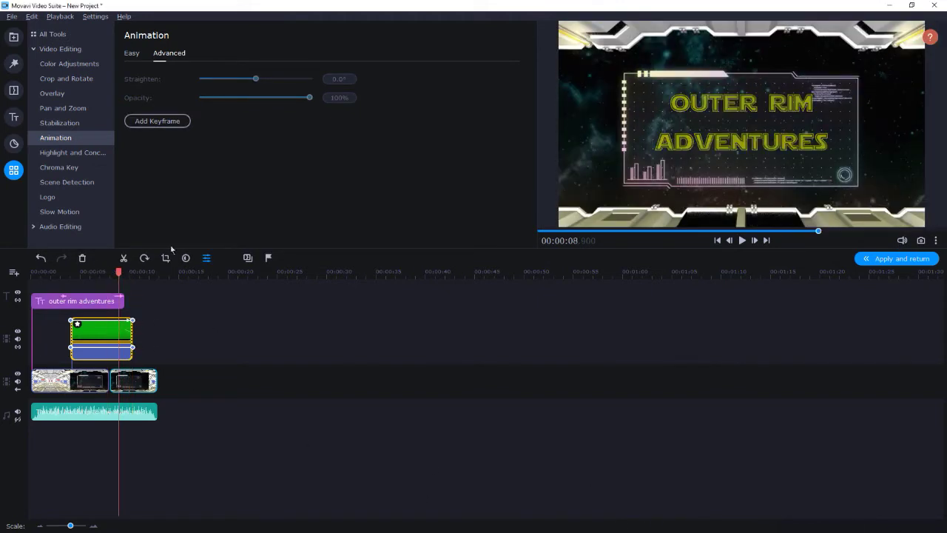
{"action": "double_click", "coordinate": [100, 333]}
{"action": "left_click_drag", "start_coordinate": [224, 108], "coordinate": [228, 108]}
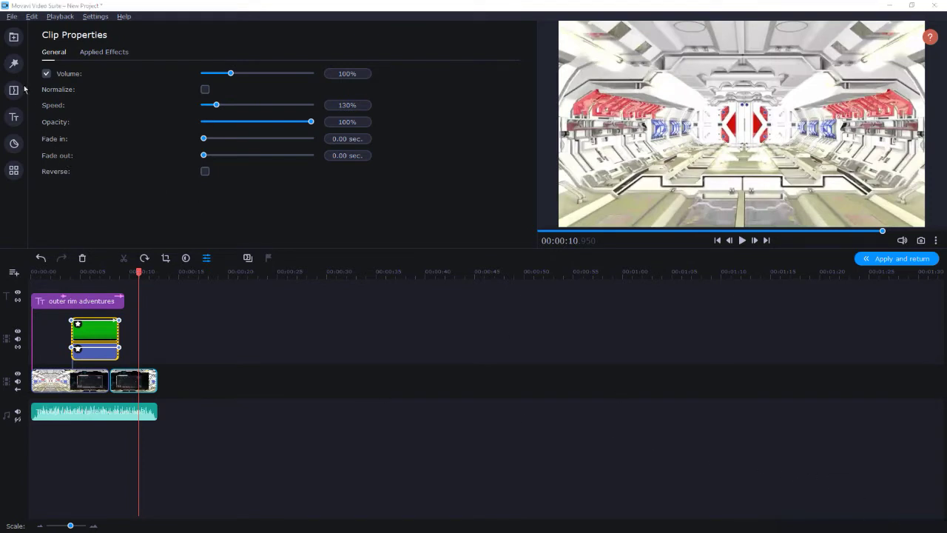
- Add a trimmed Black background after the last clip and finish the intro edit
{"action": "left_click", "coordinate": [13, 37]}
{"action": "left_click", "coordinate": [60, 108]}
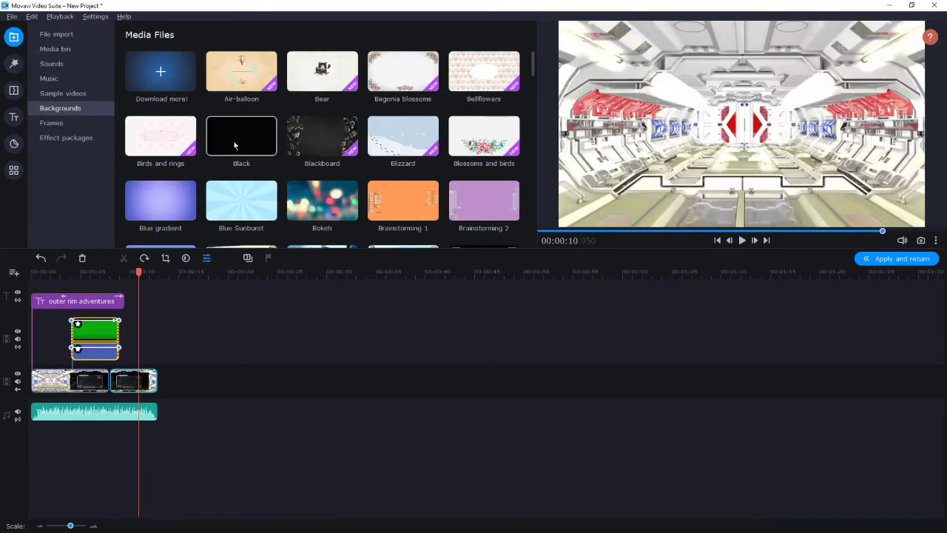
{"action": "left_click_drag", "start_coordinate": [235, 145], "coordinate": [172, 380]}
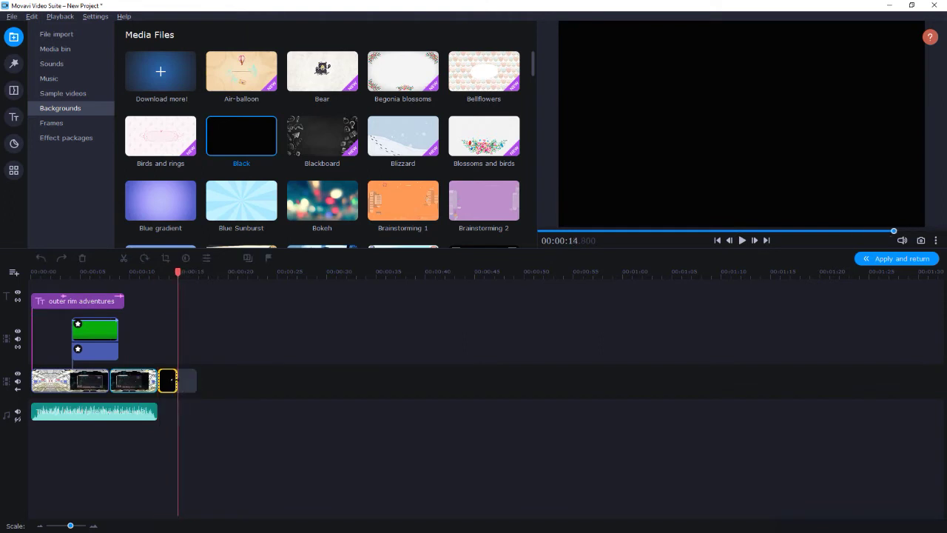
{"action": "left_click_drag", "start_coordinate": [156, 411], "coordinate": [167, 415]}
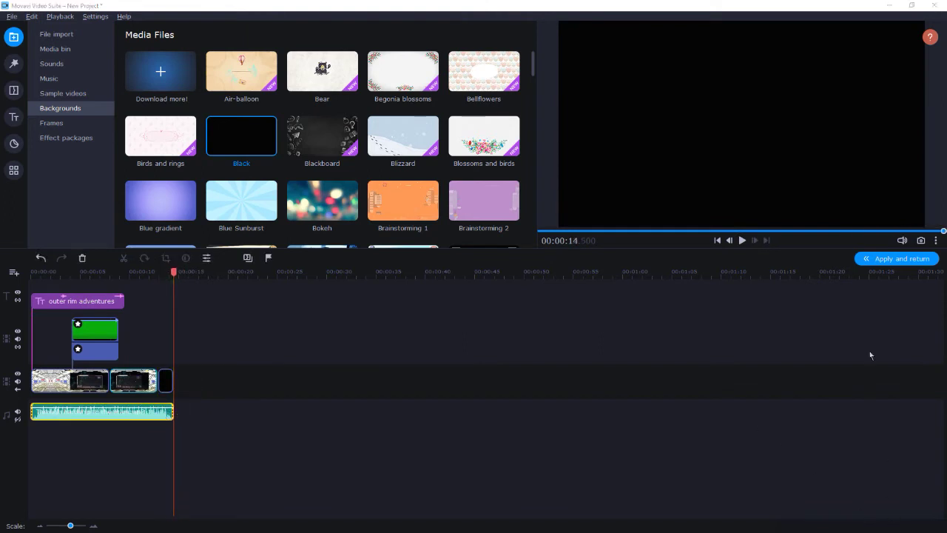
{"action": "left_click", "coordinate": [893, 260]}
{"action": "type", "text": "outer rim adventures intro"}
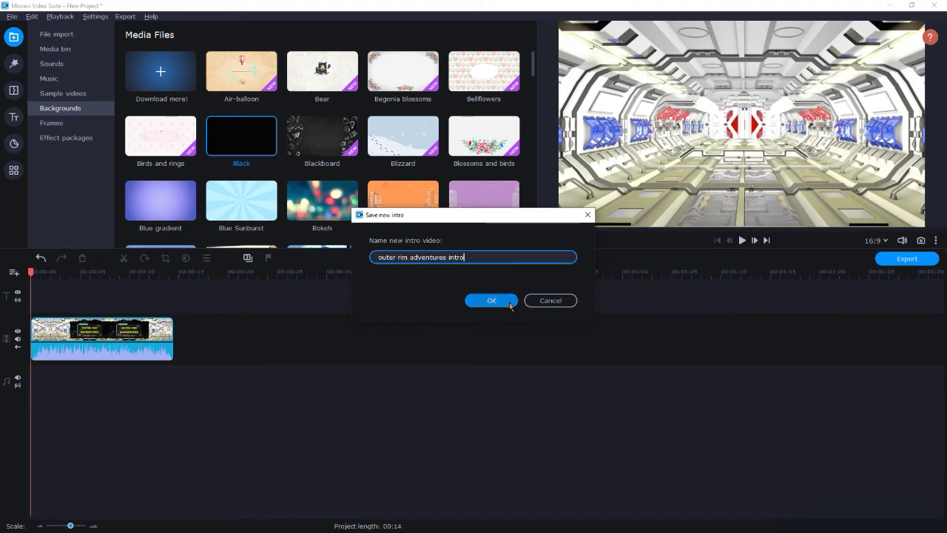
- Save the intro as 'outer rim adventures intro' in the Save new intro dialog
{"action": "left_click", "coordinate": [509, 304]}
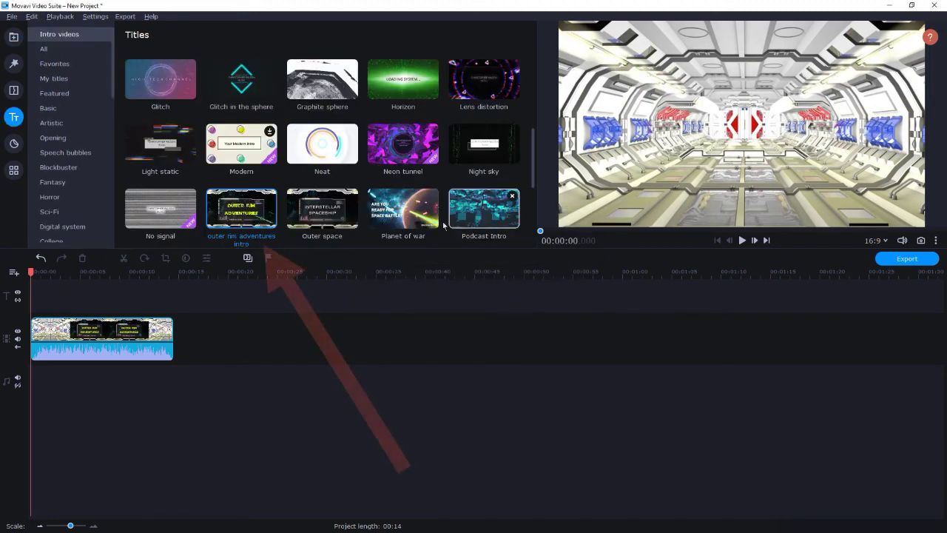